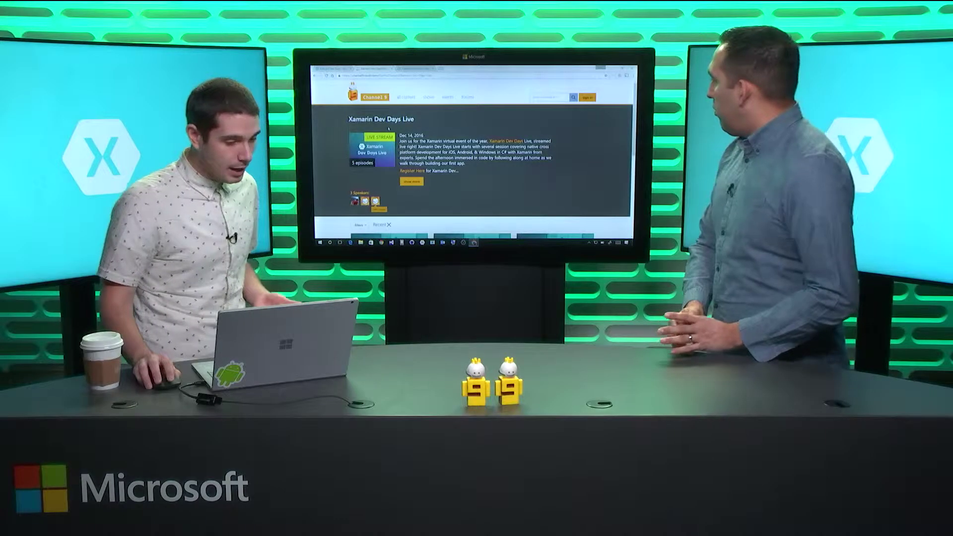
scroll(427, 137, "down", 4)
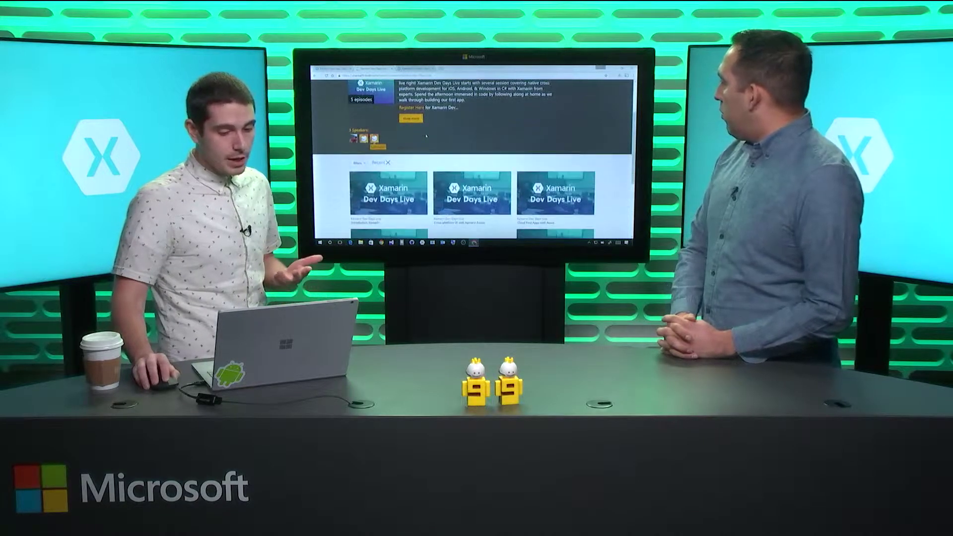
scroll(426, 136, "down", 4)
scroll(427, 137, "up", 2)
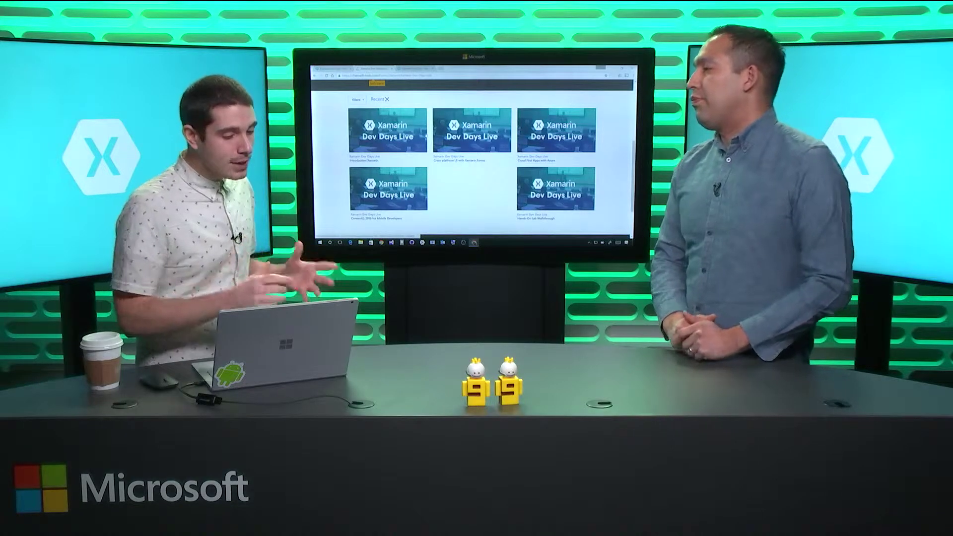
scroll(473, 157, "up", 5)
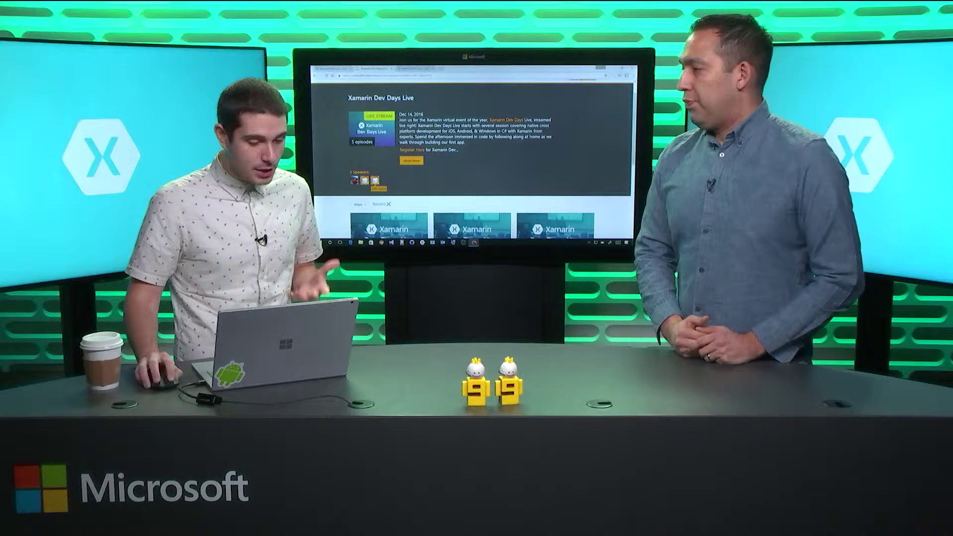